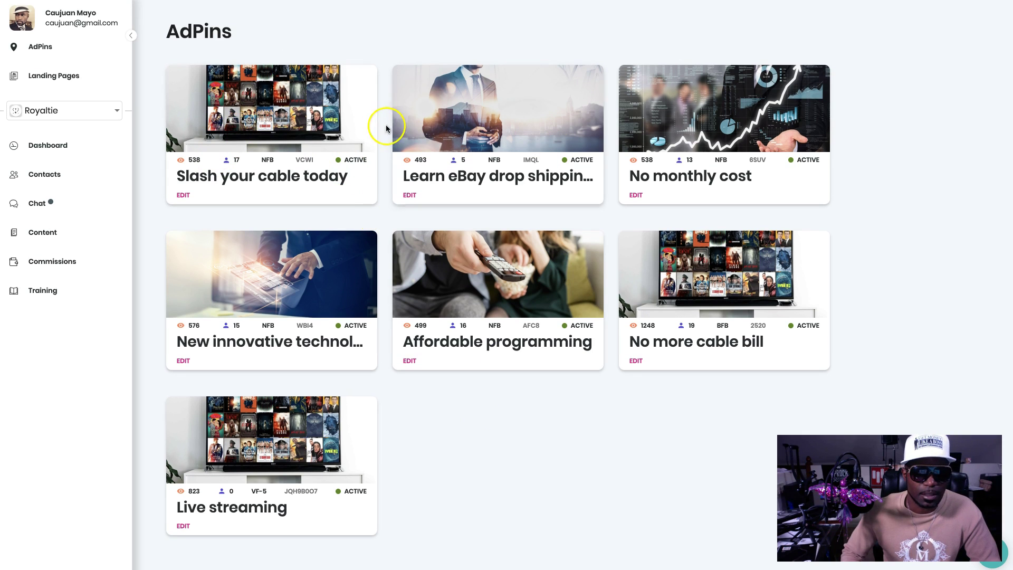
Open the 'Slash your cable today' AdPin card in the Create Adpin editing form
left_click(304, 118)
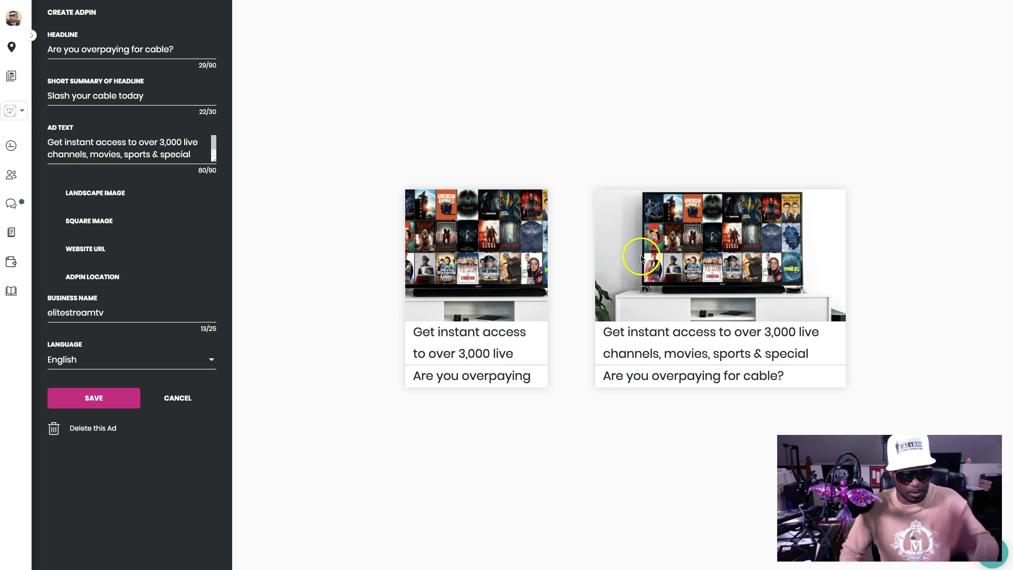
scroll(163, 248, "up", 1)
scroll(163, 248, "down", 1)
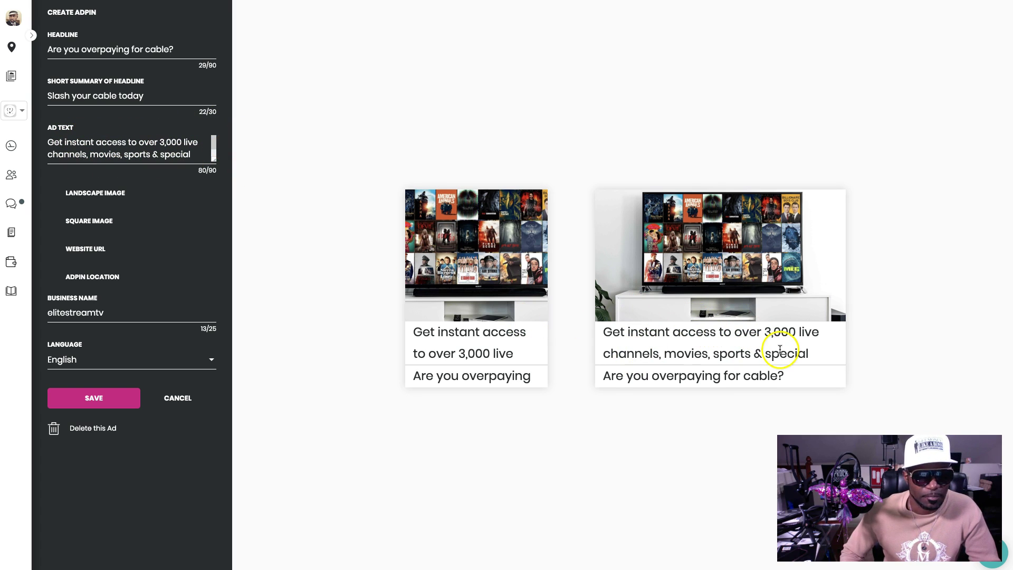
scroll(143, 238, "down", 1)
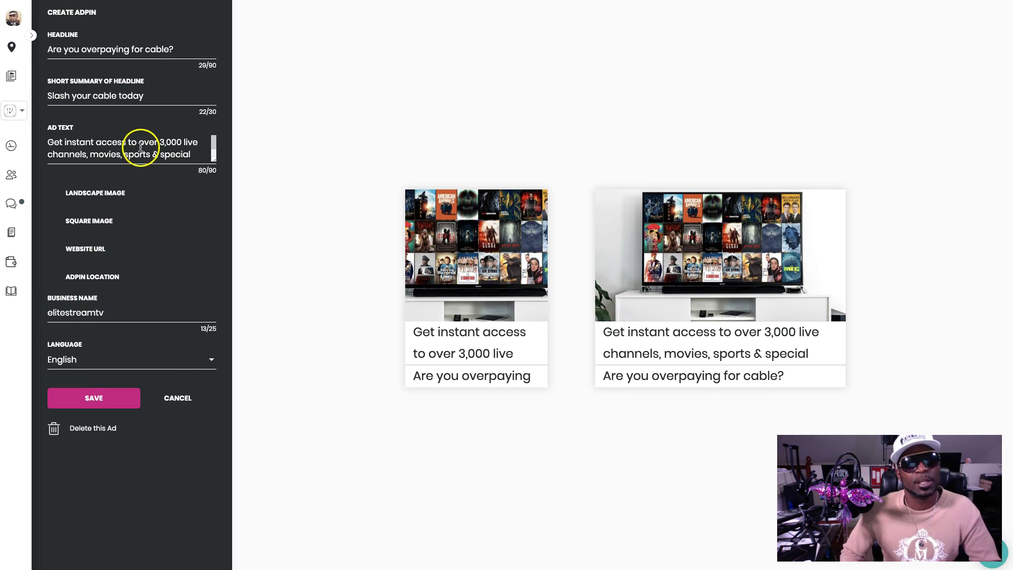
left_click(103, 193)
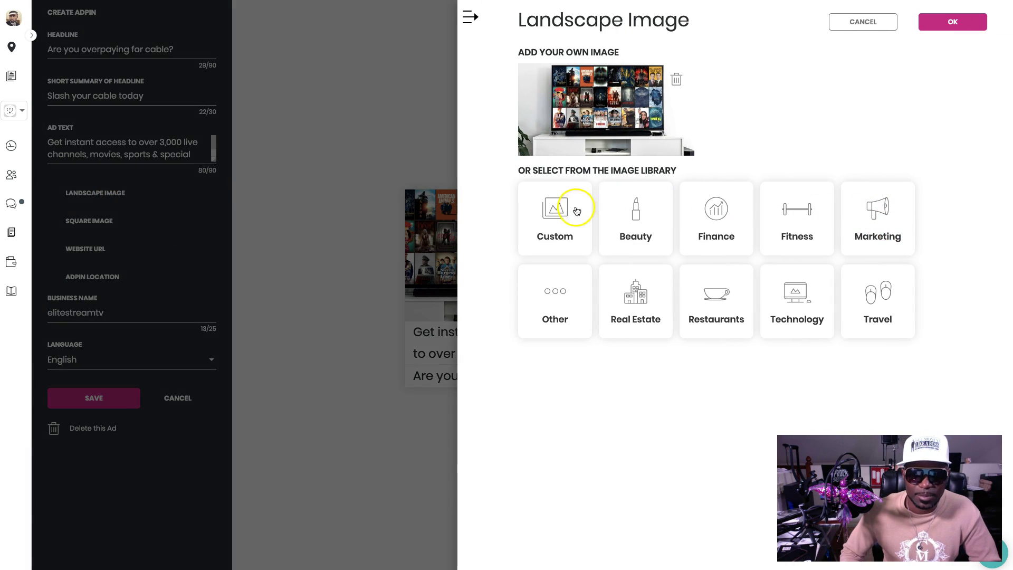
left_click(554, 217)
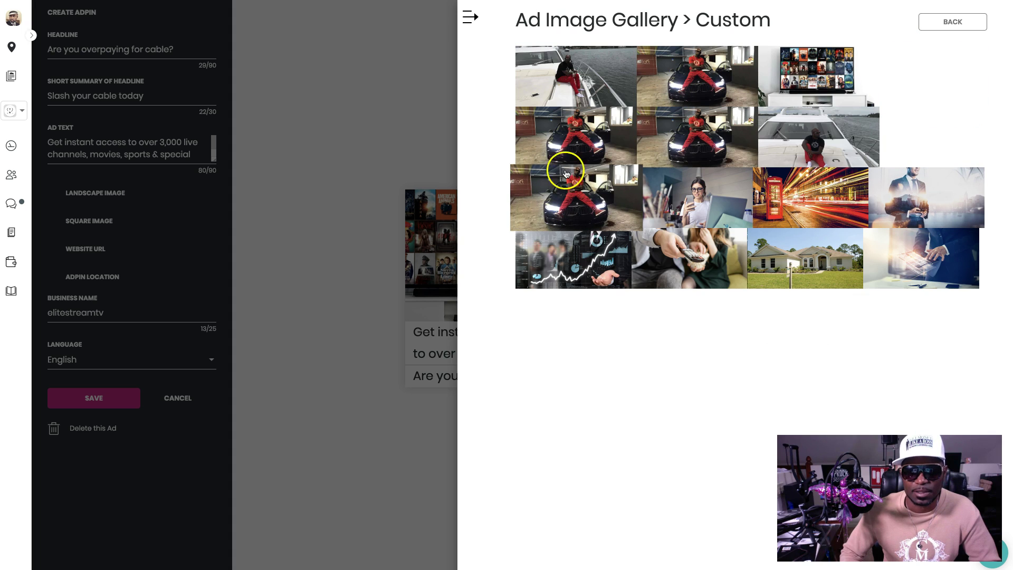
left_click(945, 30)
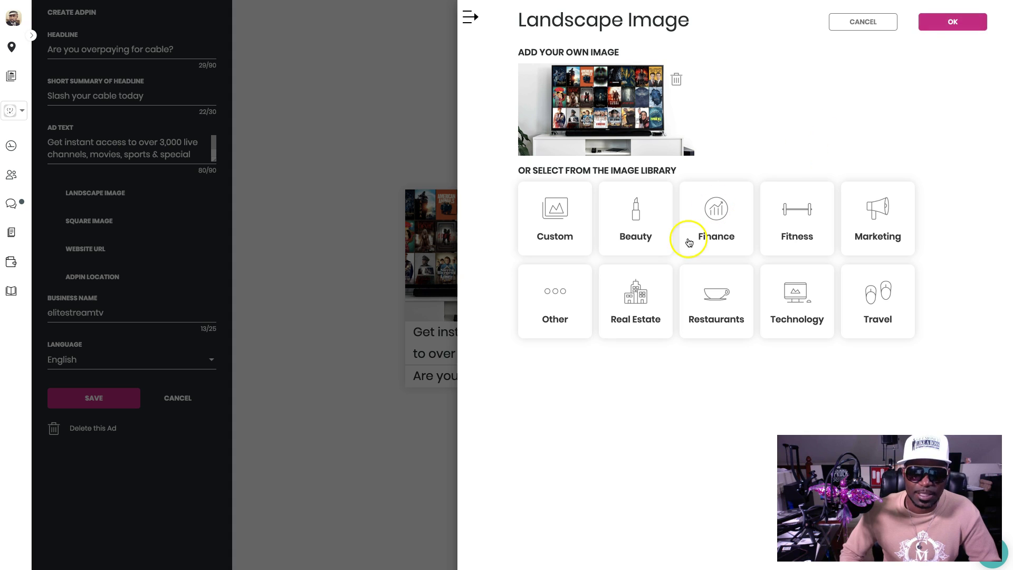
left_click(639, 290)
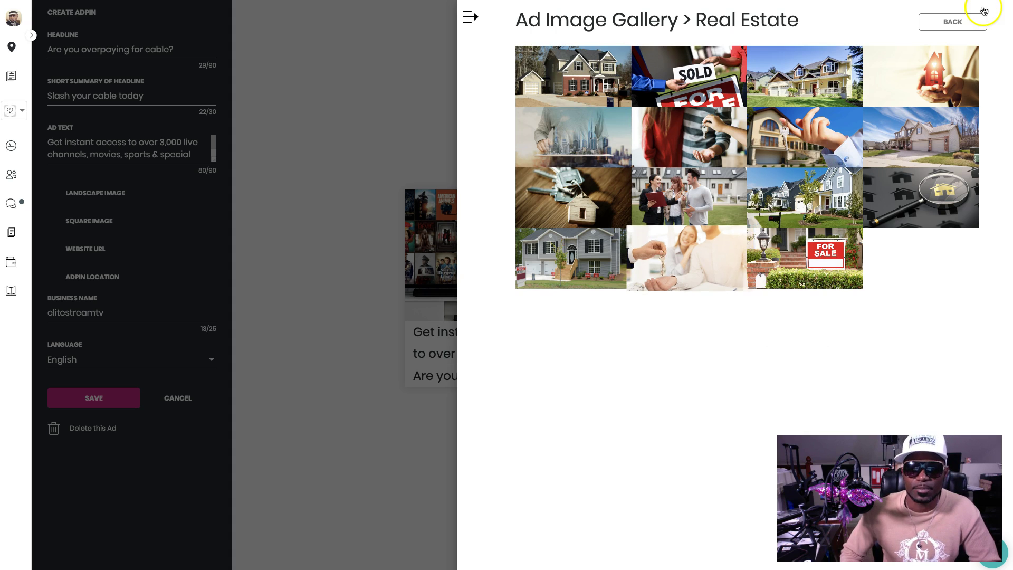
left_click(952, 21)
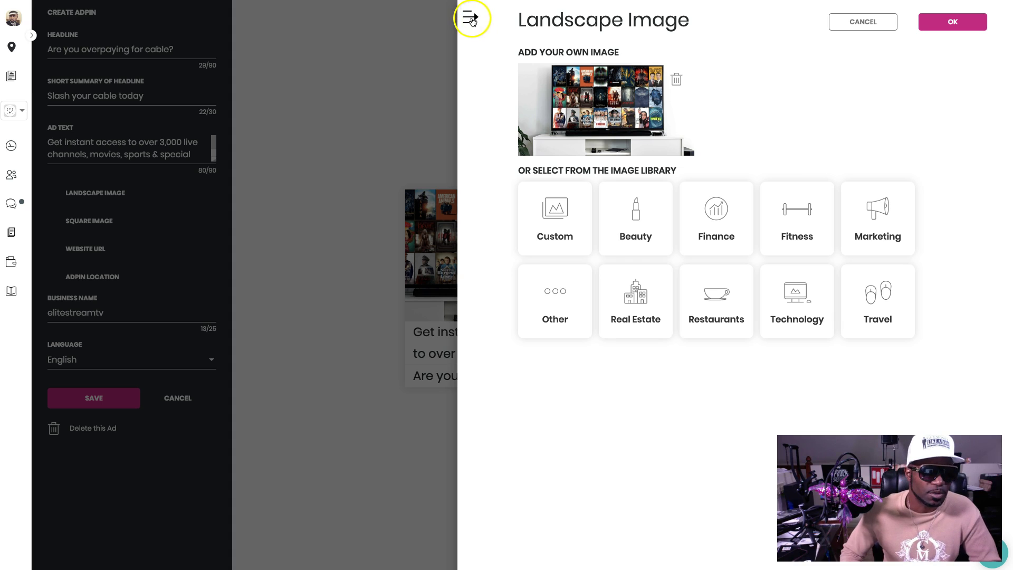
left_click(471, 19)
left_click(98, 220)
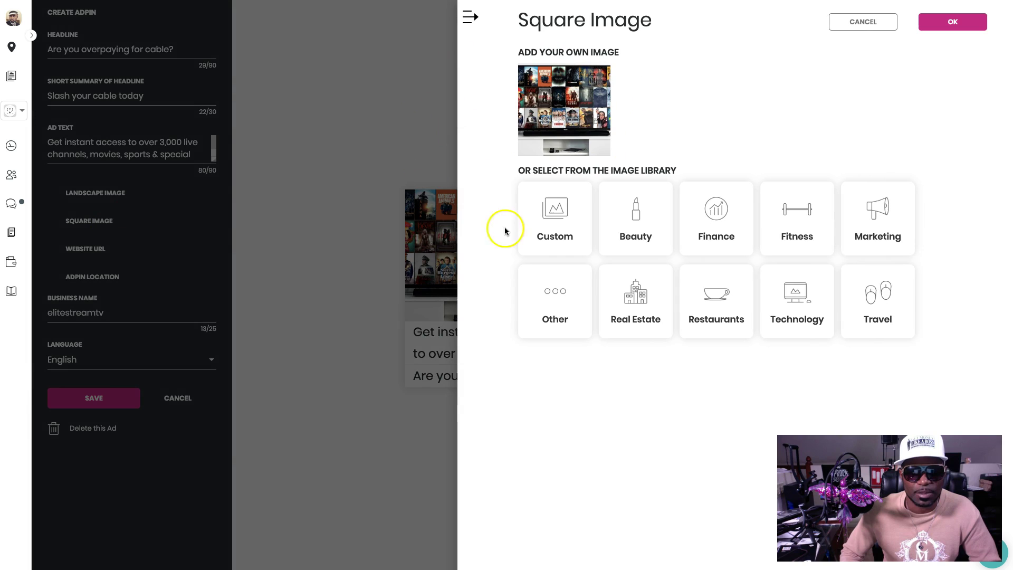
left_click(550, 221)
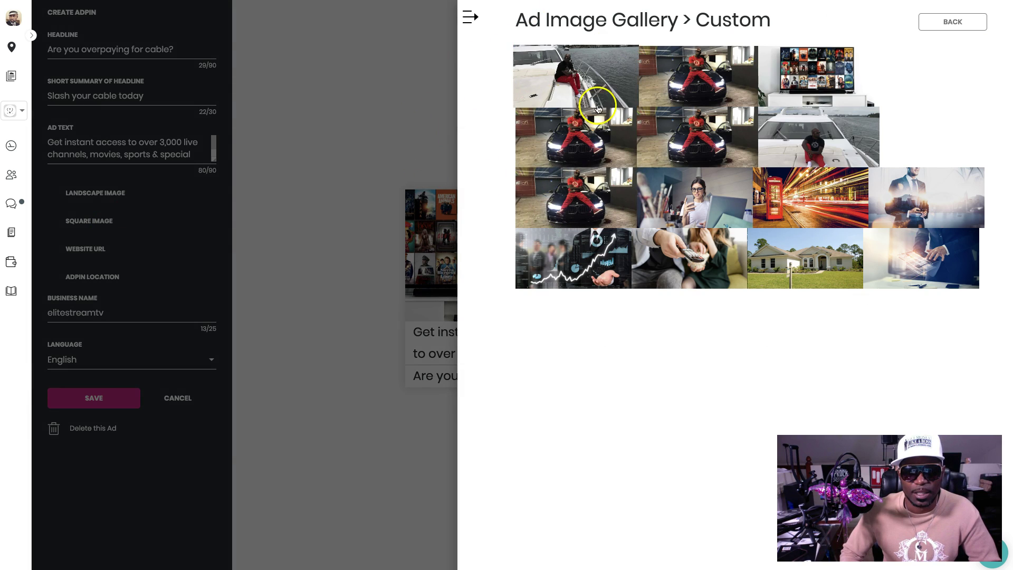
left_click(698, 75)
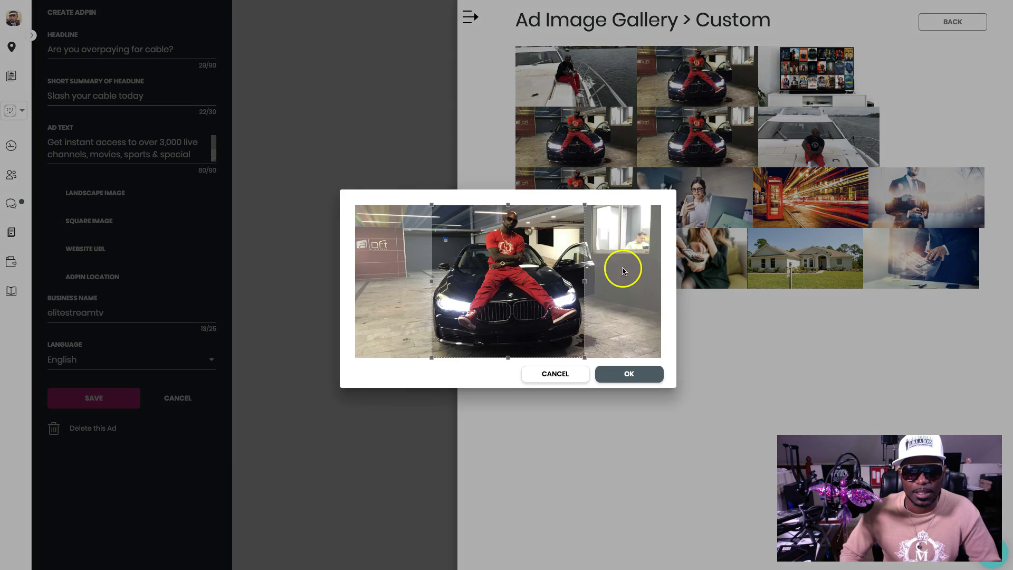
left_click_drag(490, 333, 503, 344)
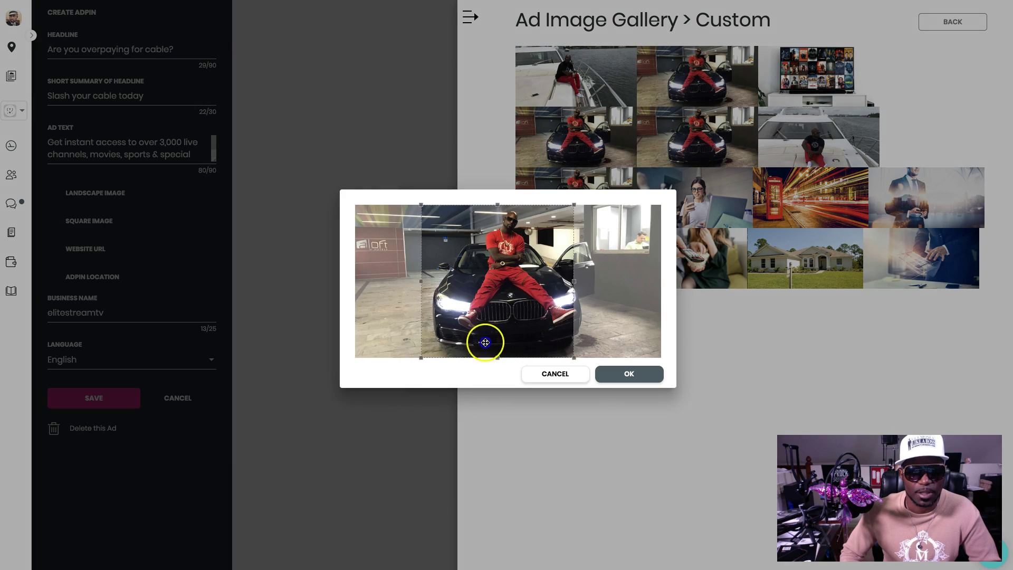
left_click(555, 373)
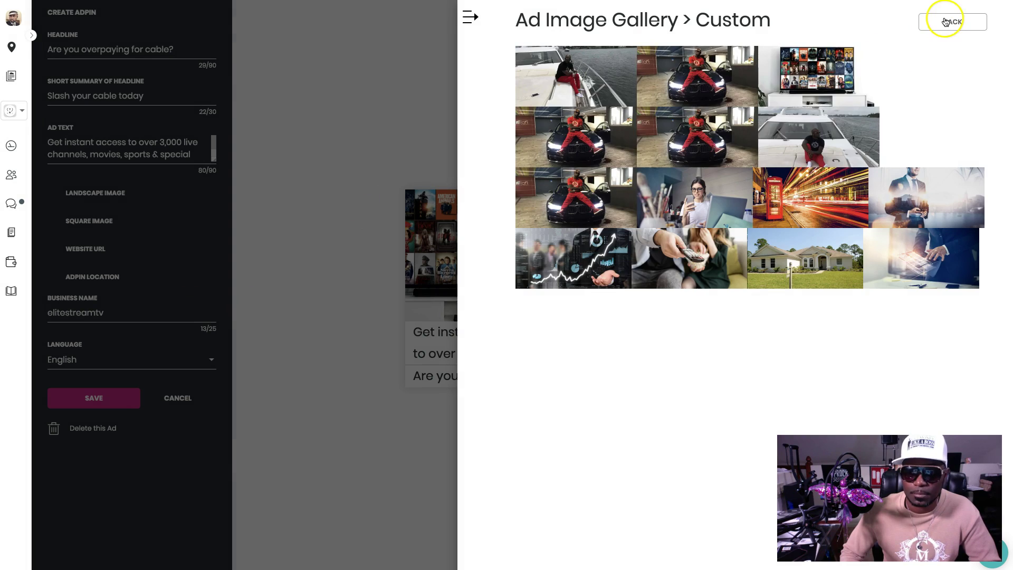
left_click(944, 20)
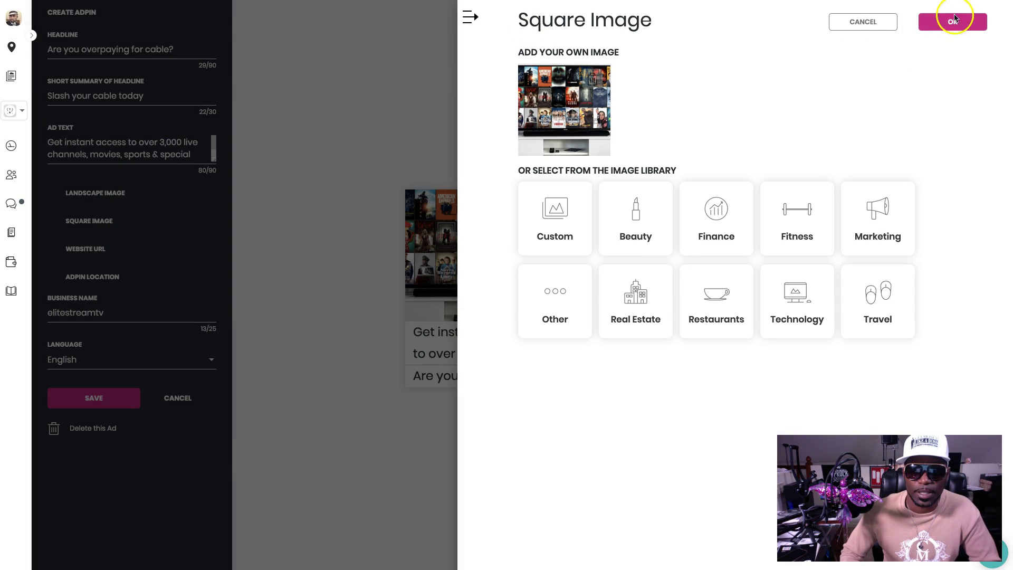
Close the square image choices and switch Website URL to an upline landing page
left_click(869, 24)
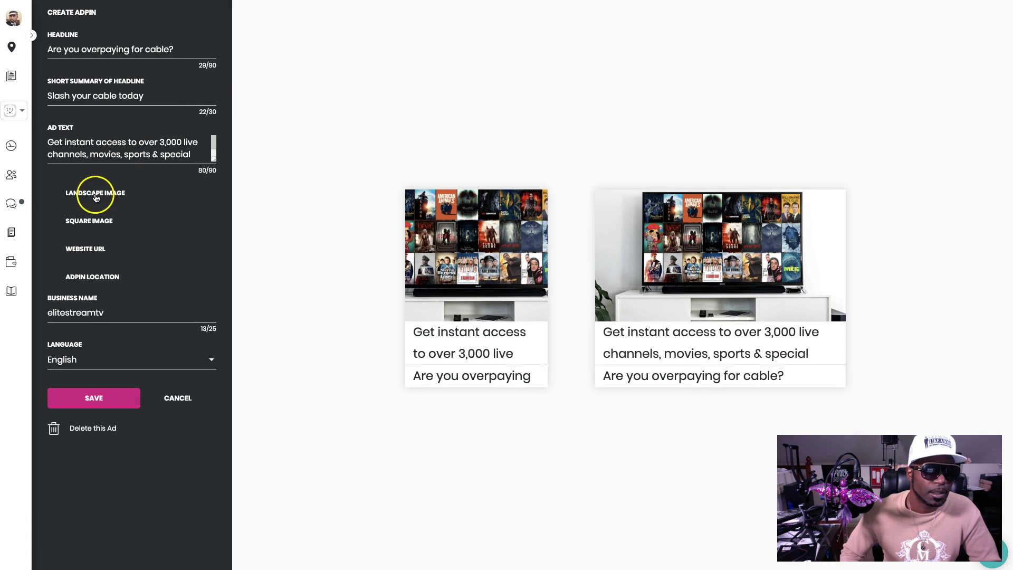
left_click(88, 249)
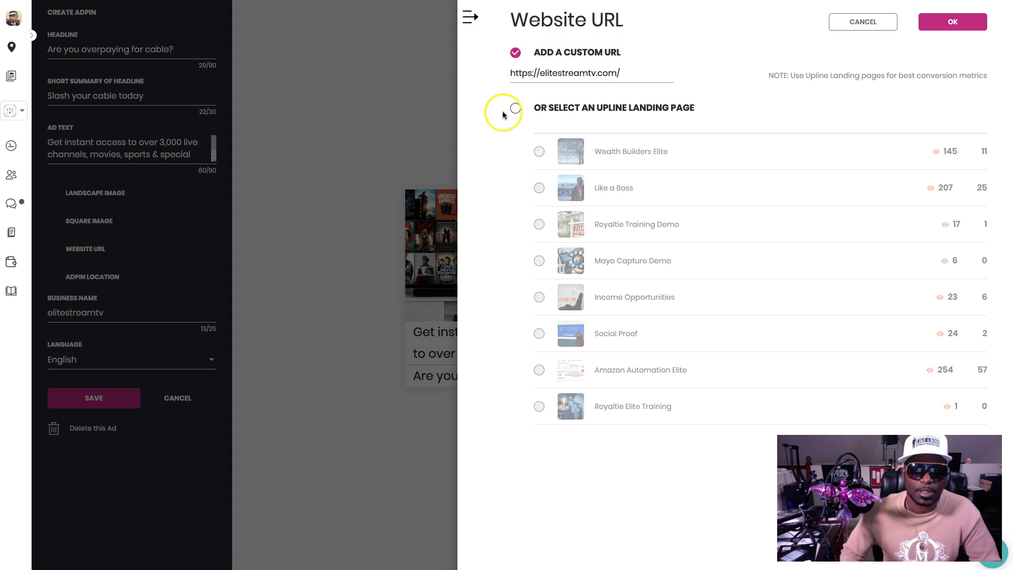
left_click(516, 108)
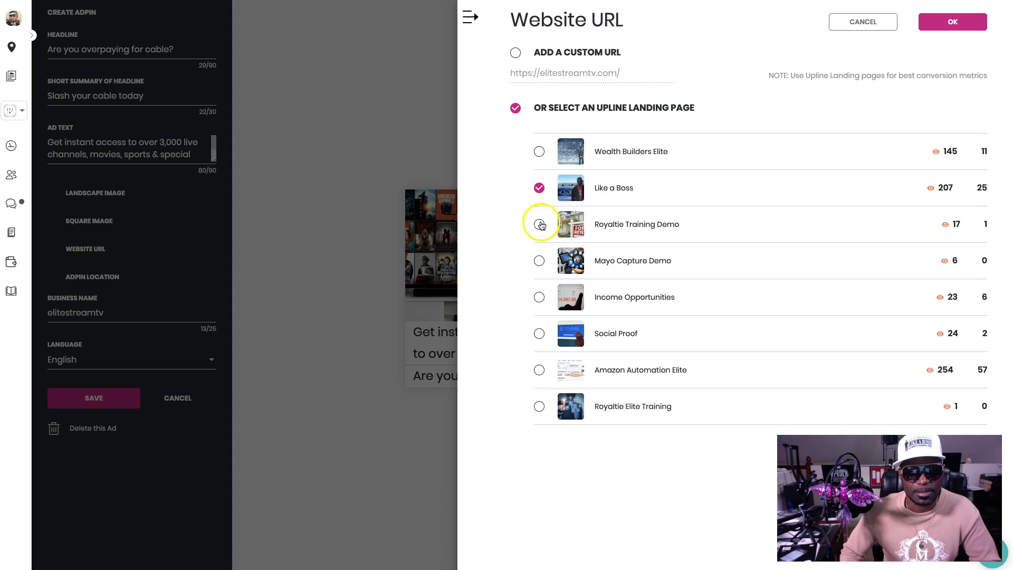
Try Mayo Capture Demo, Amazon Automation Elite and Royaltie Elite Training, then choose Wealth Builders Elite
left_click(539, 260)
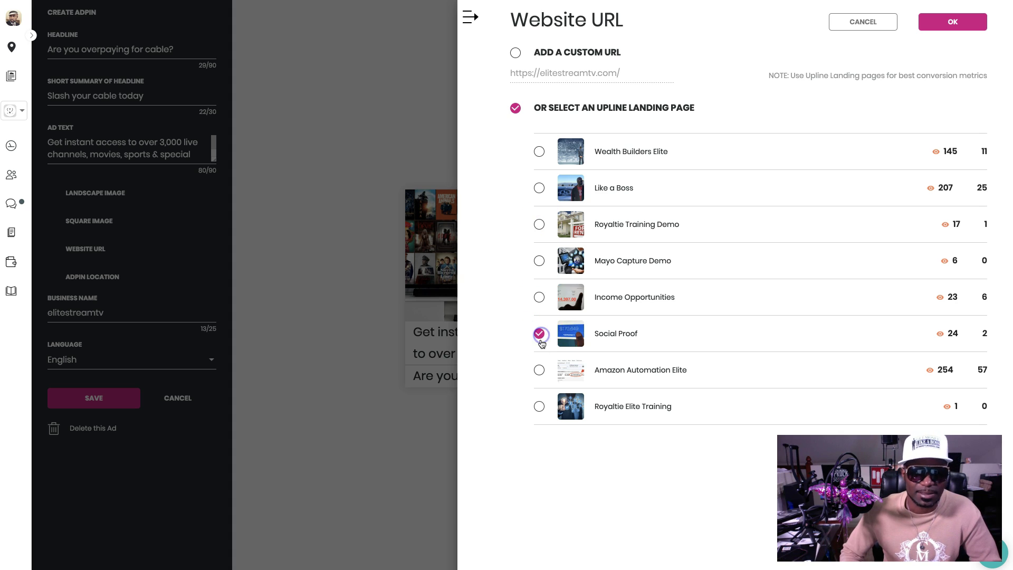
left_click(539, 369)
left_click(539, 406)
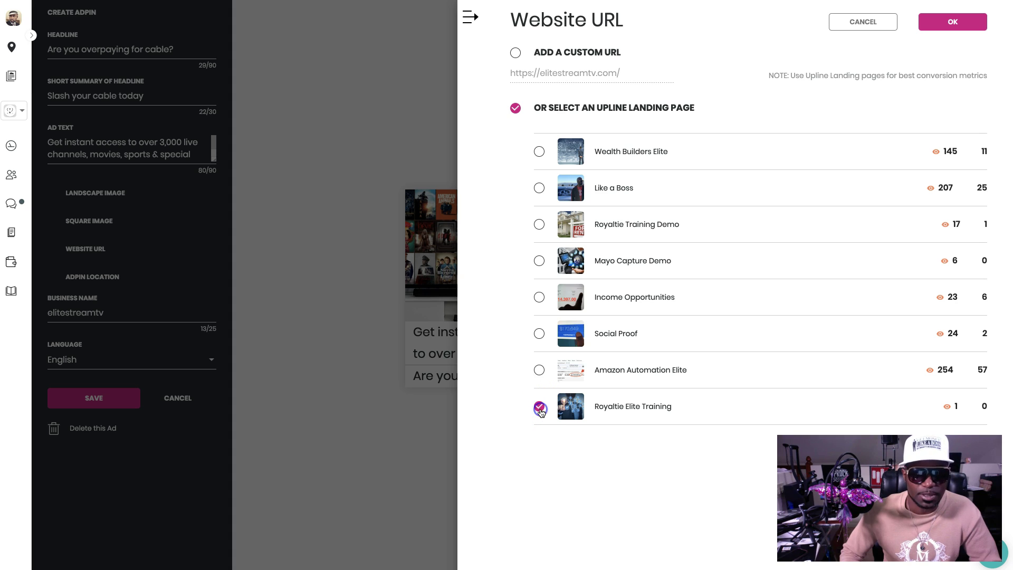
left_click(539, 151)
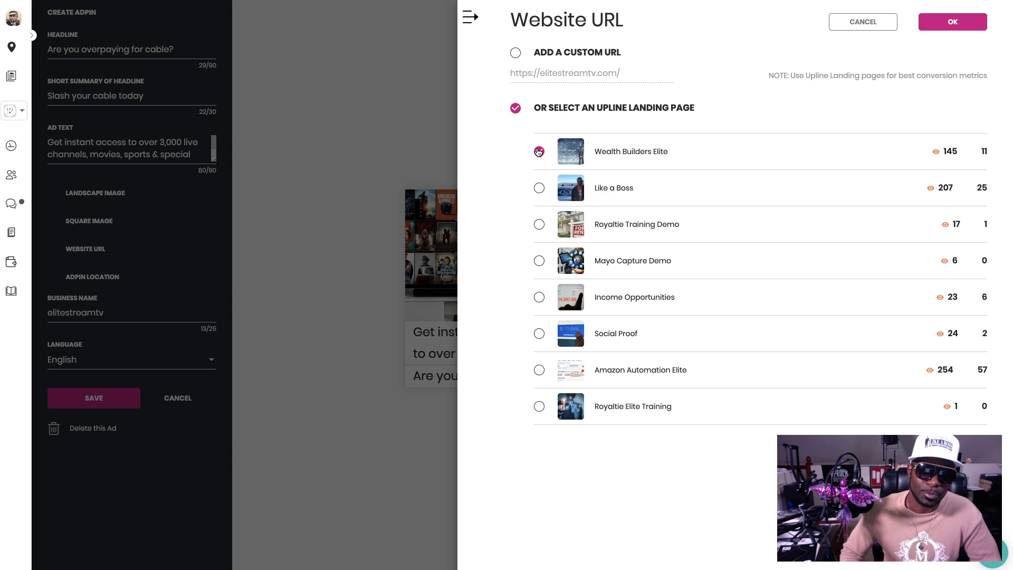
left_click(539, 151)
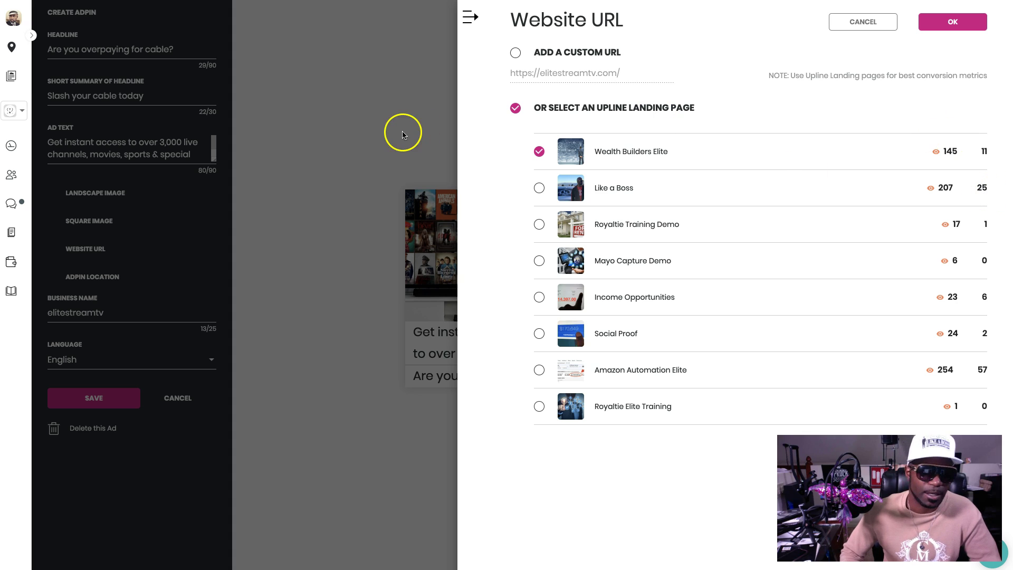
Place the AdPin on an unnamed road west of Las Vegas with a 2 km radius
left_click(870, 22)
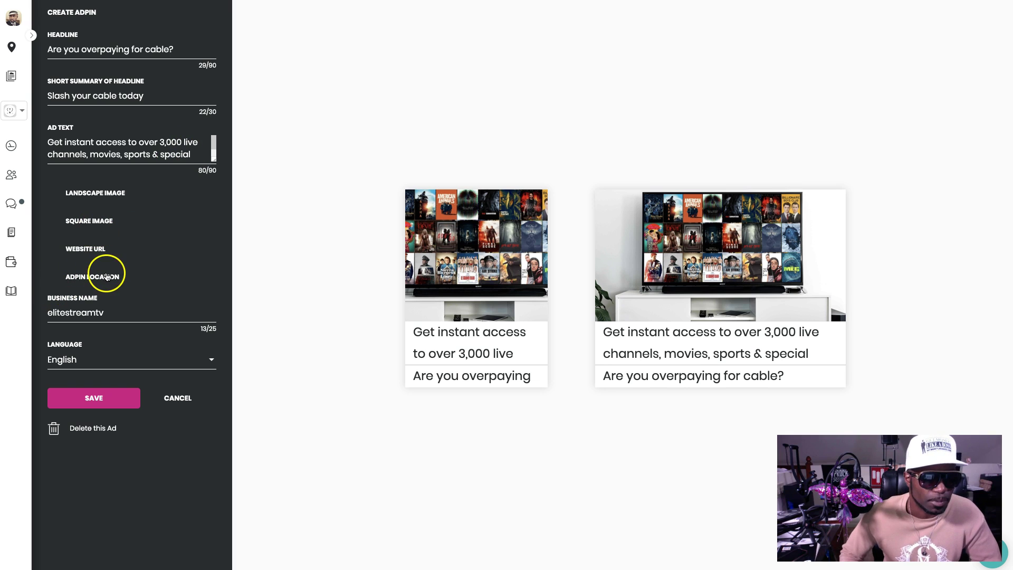
left_click(93, 276)
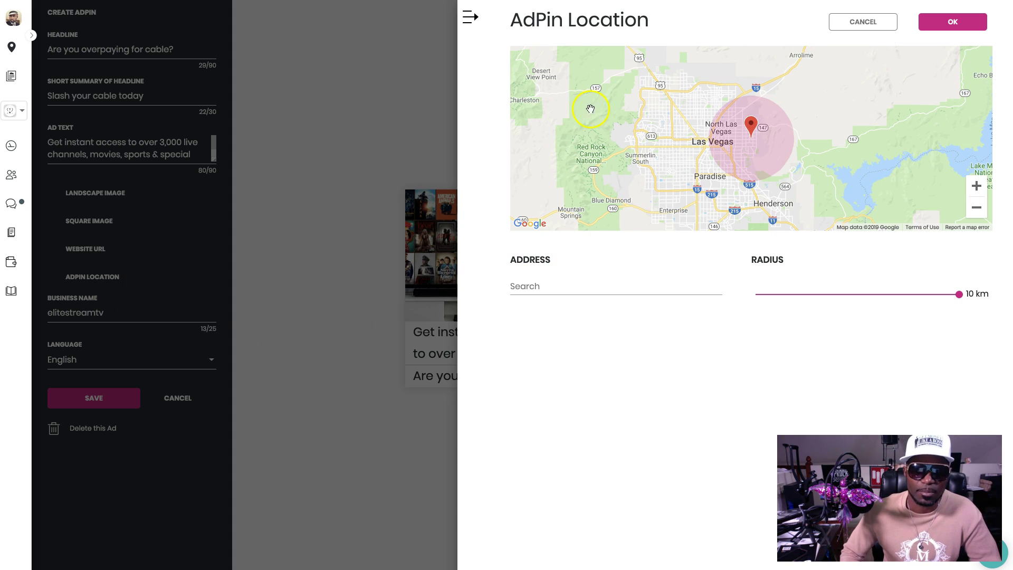
left_click(618, 101)
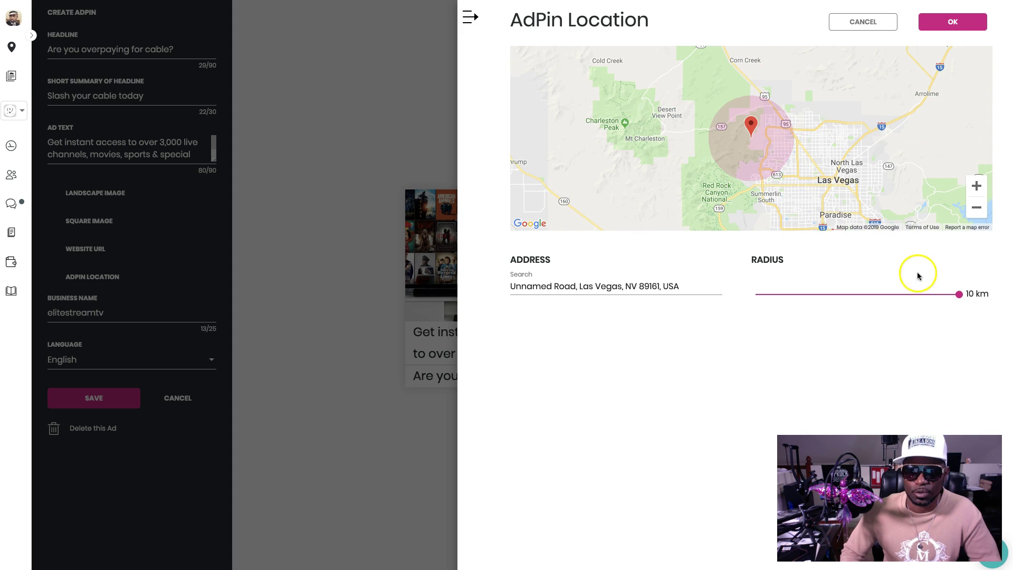
left_click_drag(912, 295, 862, 296)
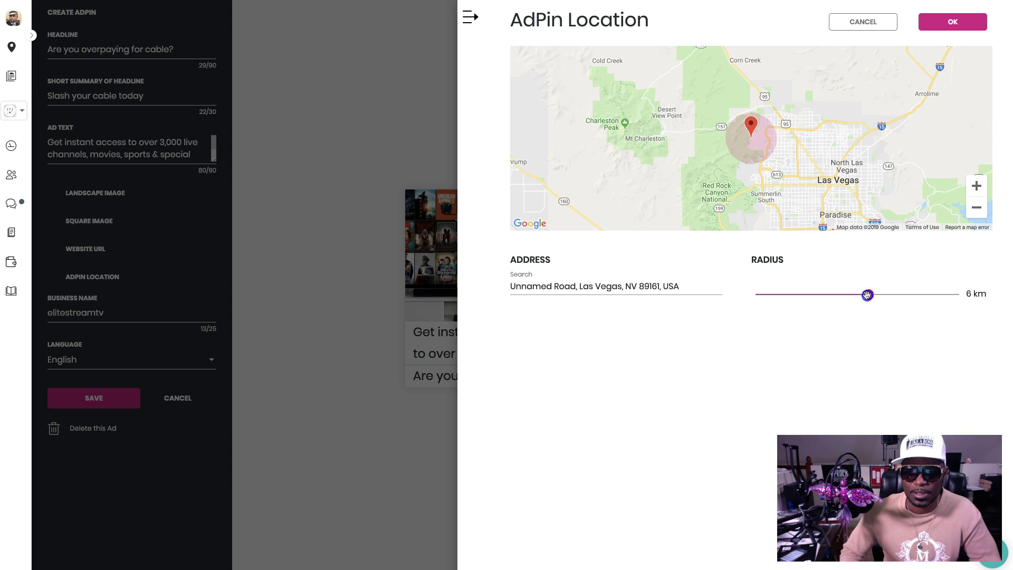
left_click_drag(788, 296, 788, 297)
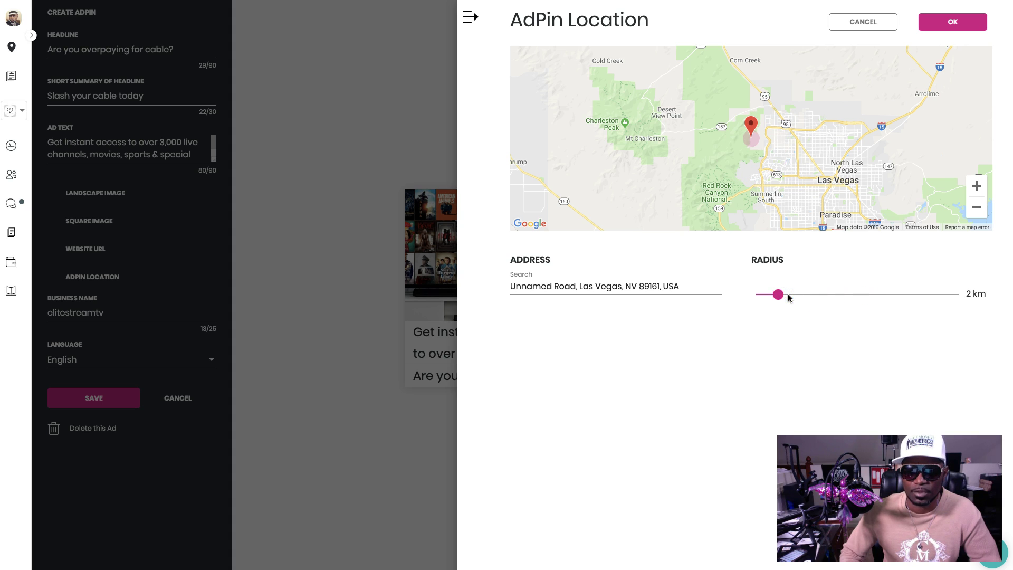
Pick Mesquite Ave, switch the location to San Diego at 3 km, then clear the address
left_click(846, 179)
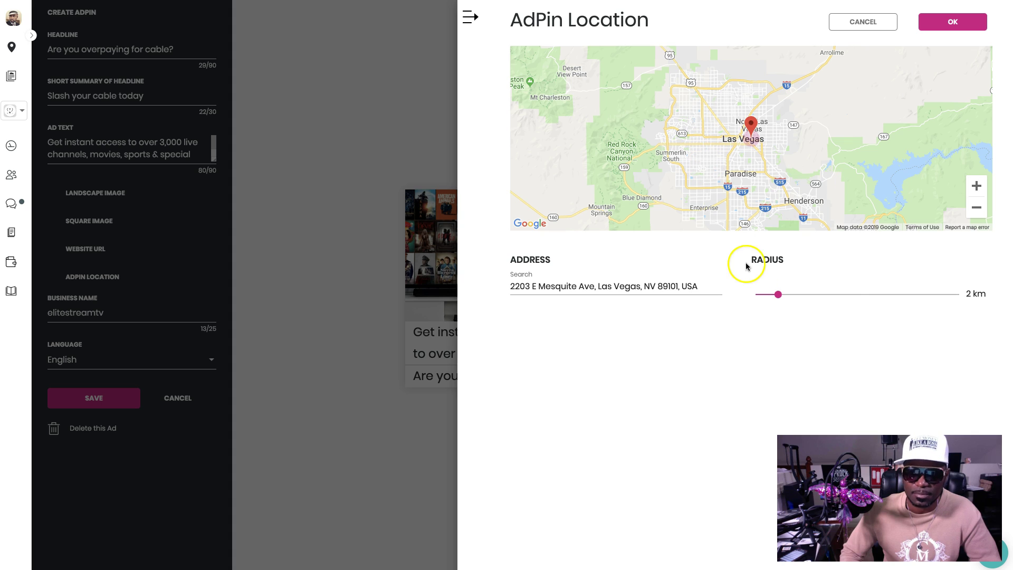
triple_click(700, 286)
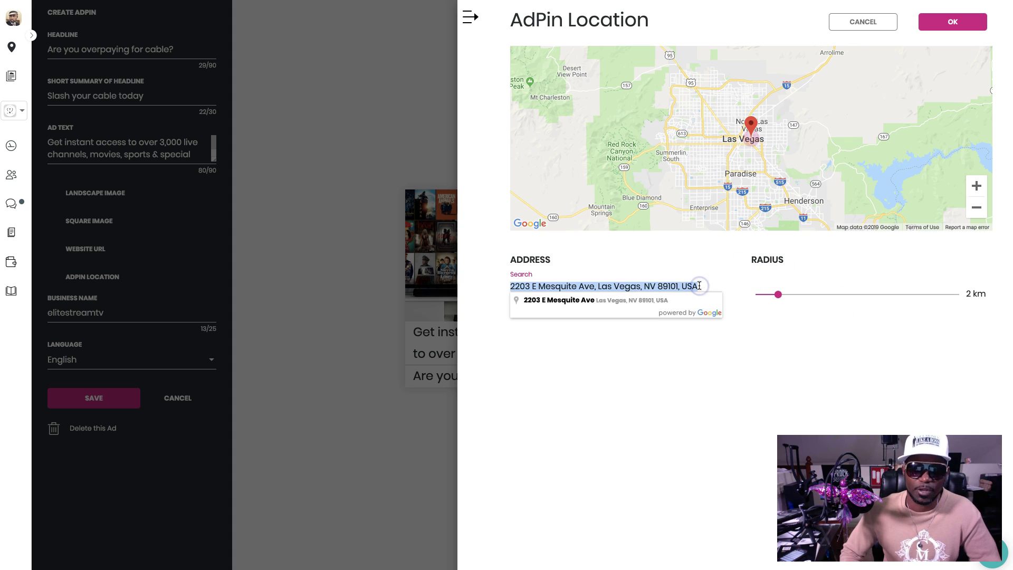
type("san ")
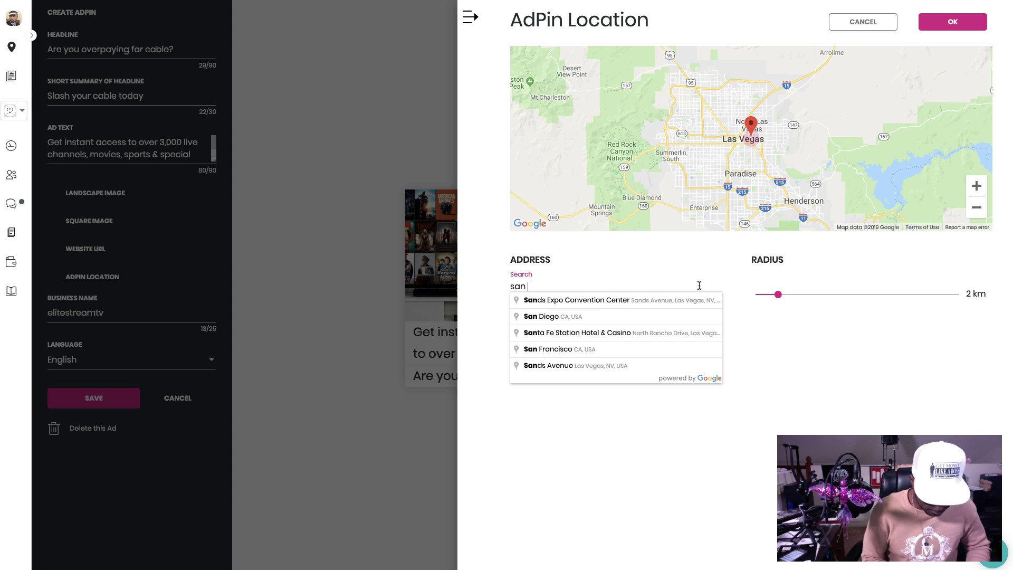
type("diego")
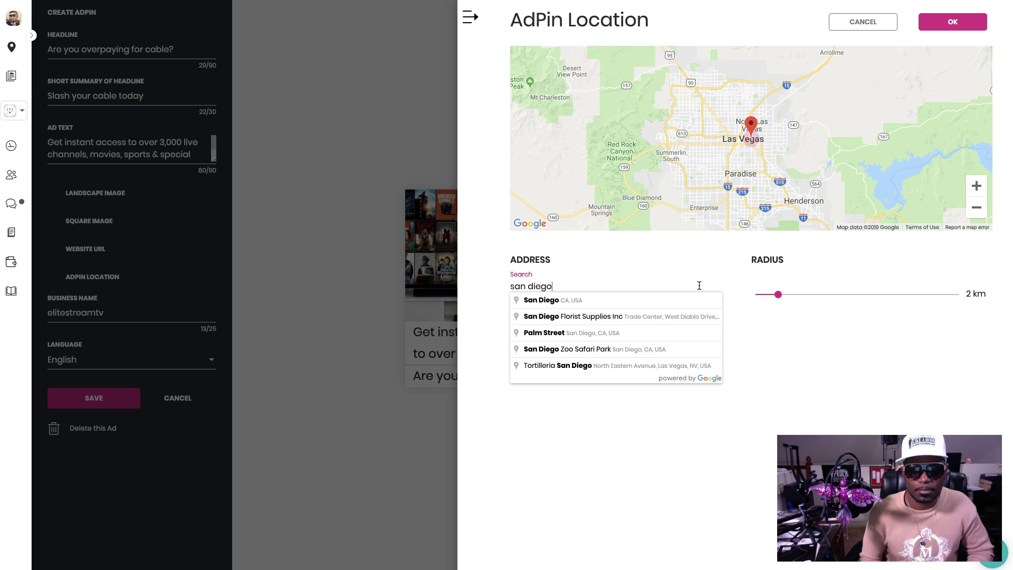
left_click(656, 300)
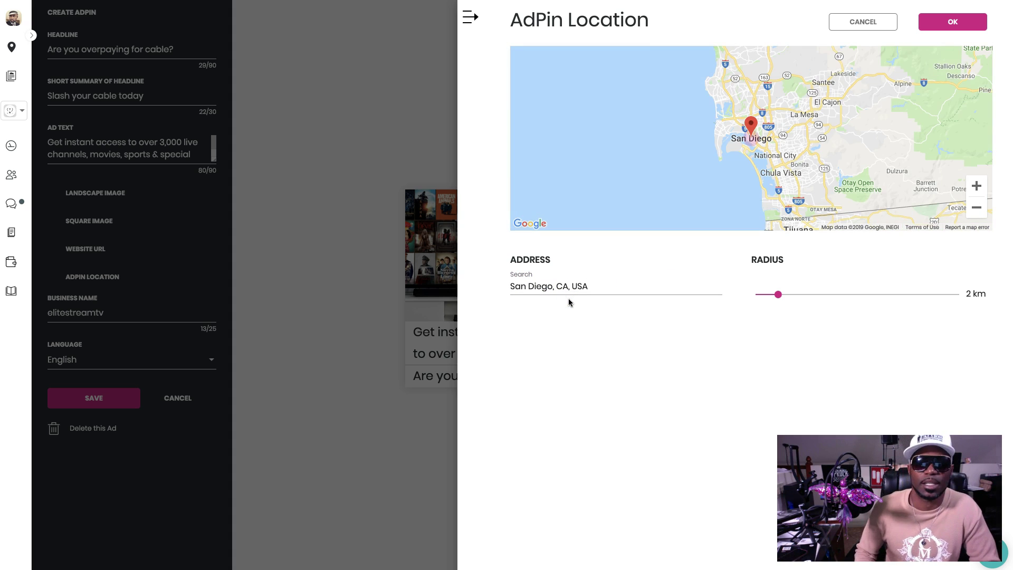
left_click(616, 282)
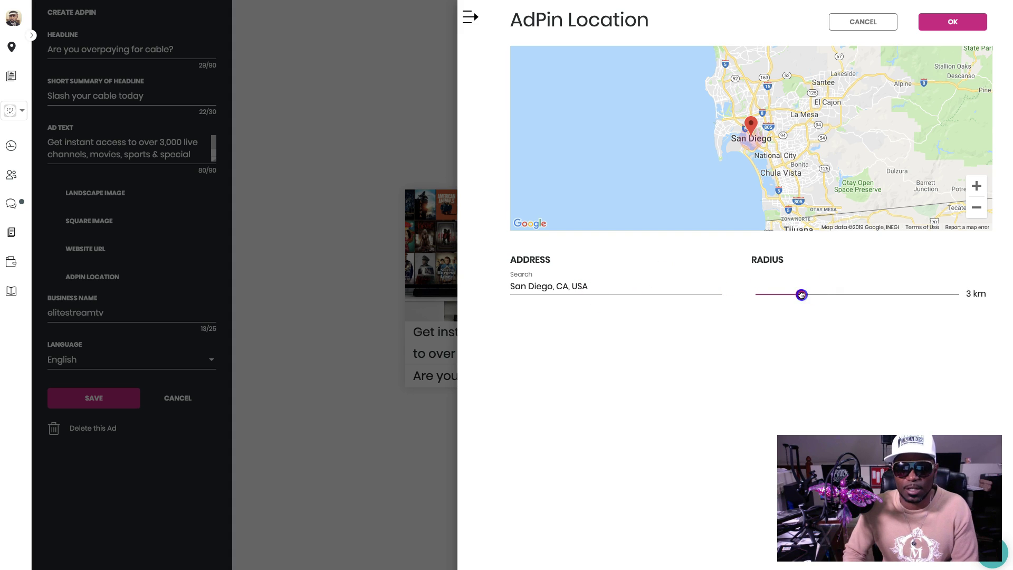
double_click(603, 285)
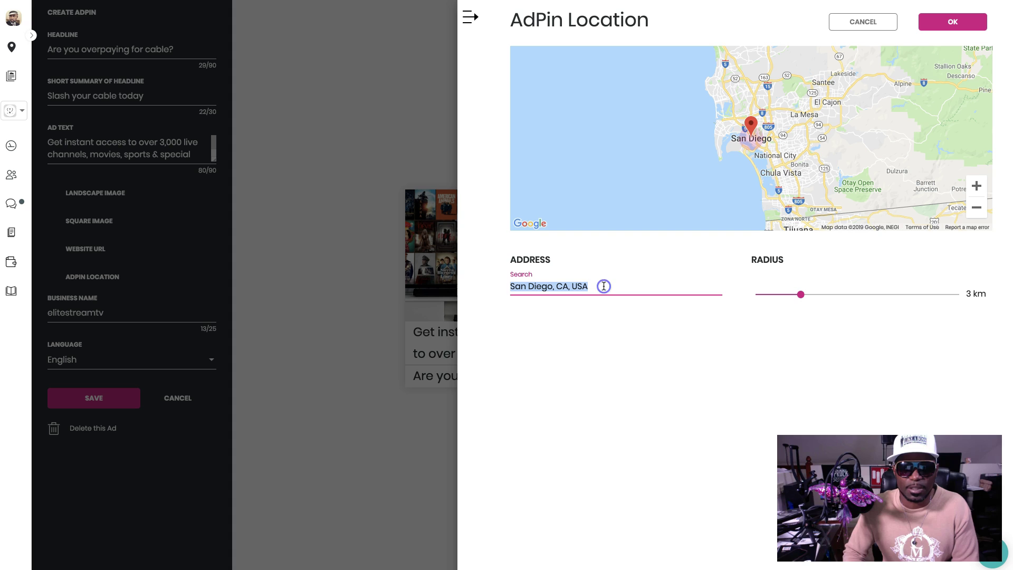
type("ko")
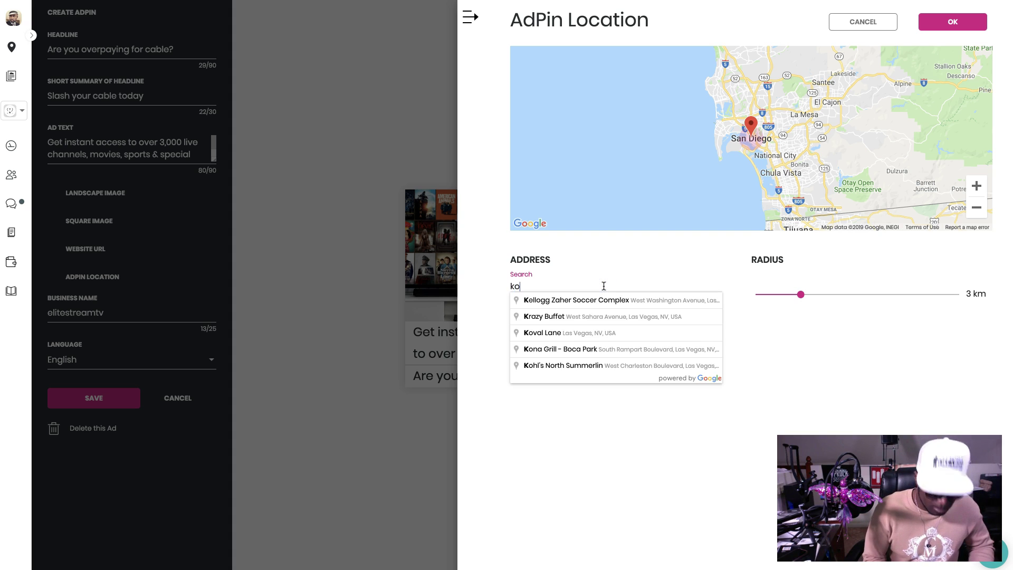
type("l")
key("BackSpace")
key("BackSpace")
key("BackSpace")
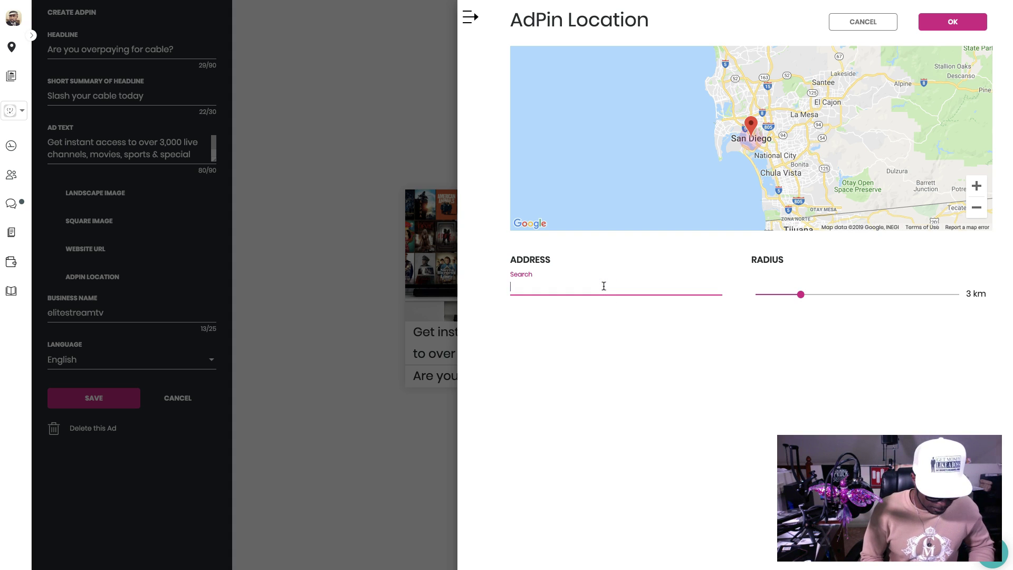
type("holl")
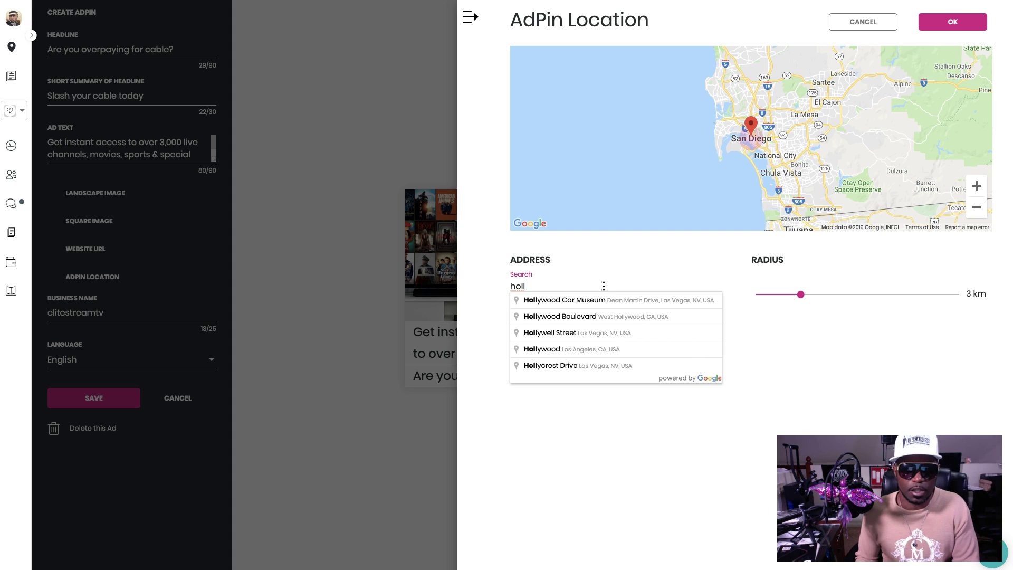
Choose the Hollywood Car Museum address, 5115 Dean Martin Dr, with a 10 km radius
left_click(603, 301)
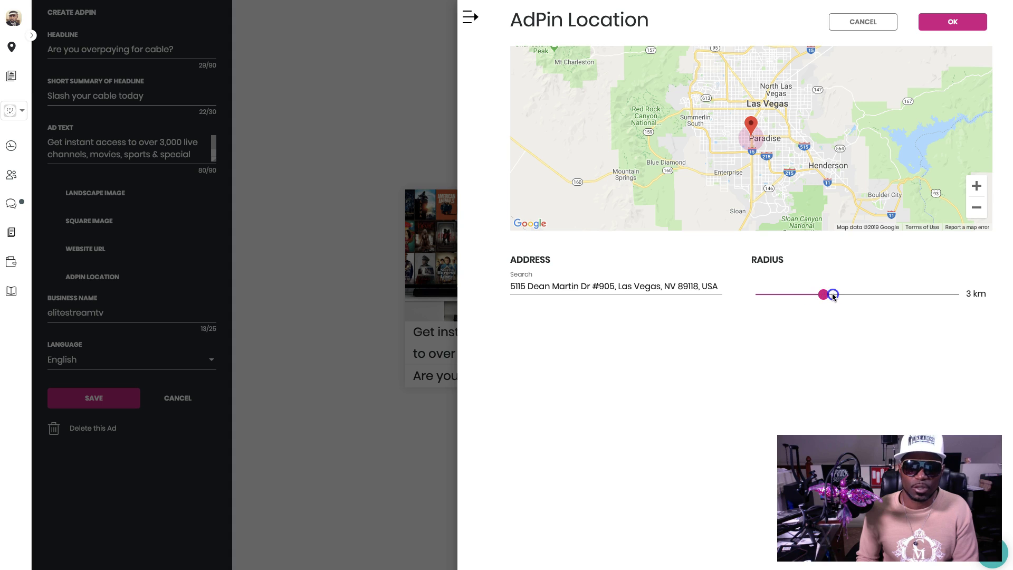
left_click_drag(823, 294, 972, 297)
left_click(975, 188)
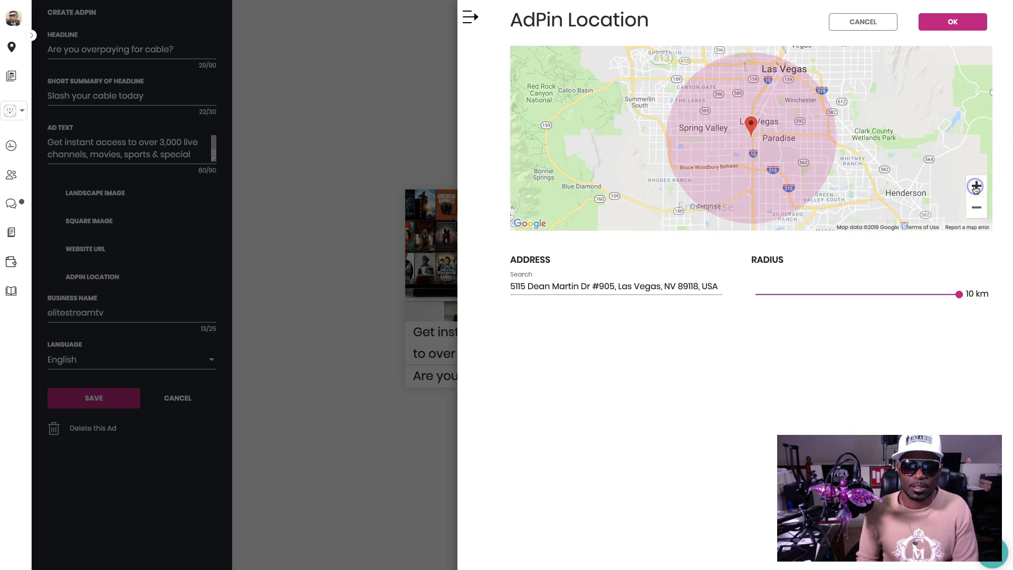
left_click(975, 187)
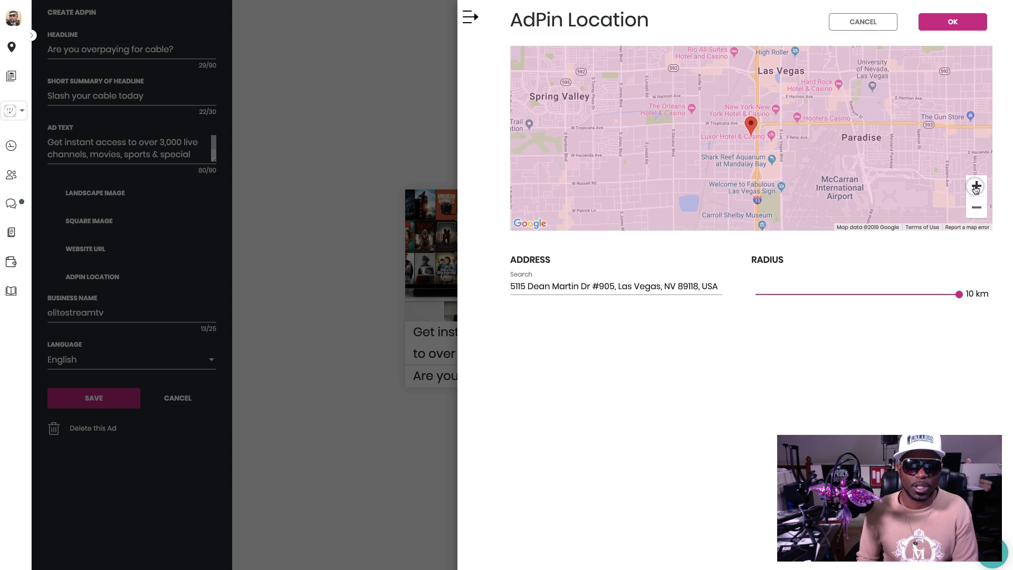
left_click(975, 187)
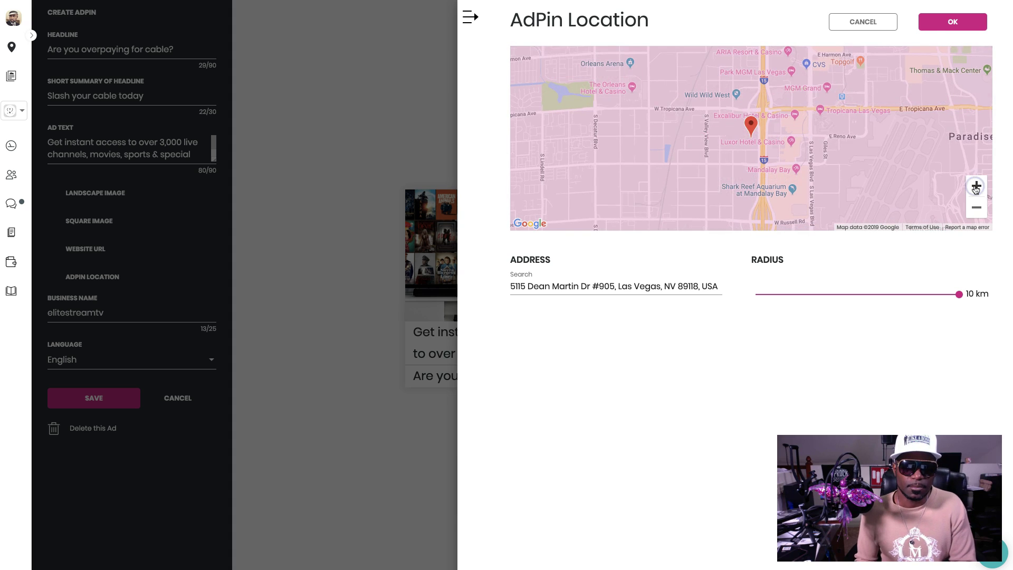
left_click(975, 187)
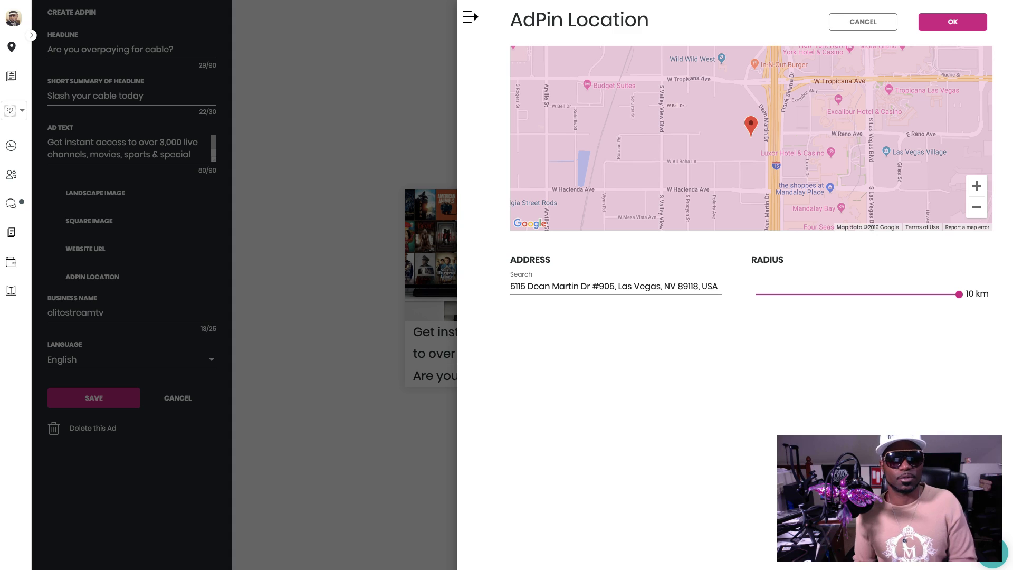
left_click(470, 18)
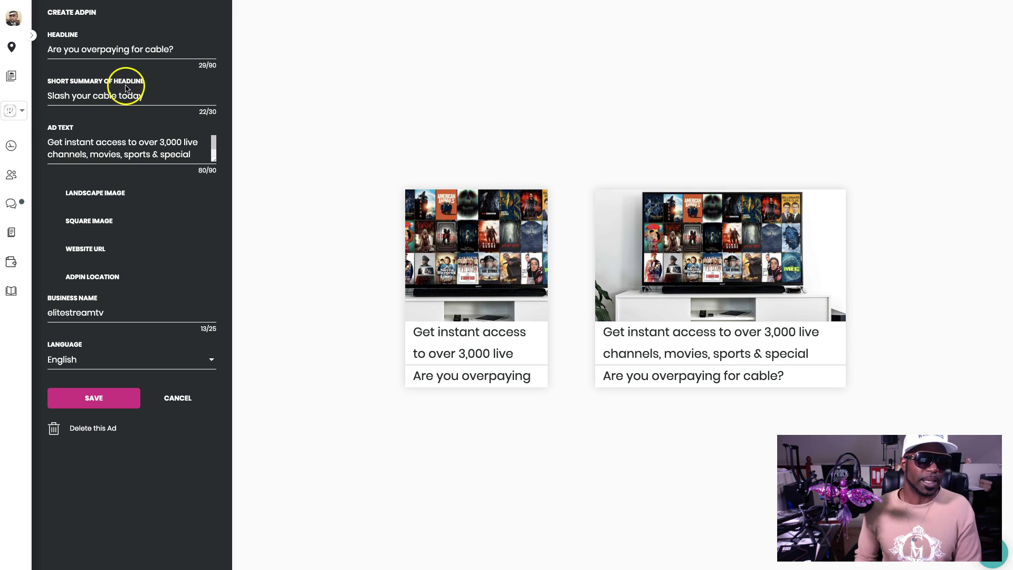
left_click(31, 36)
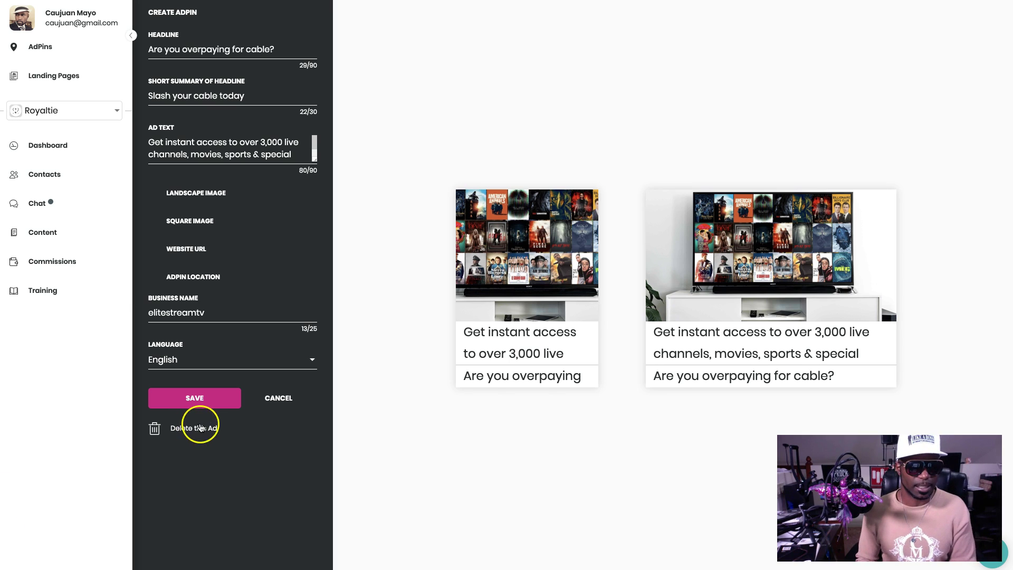
left_click(134, 33)
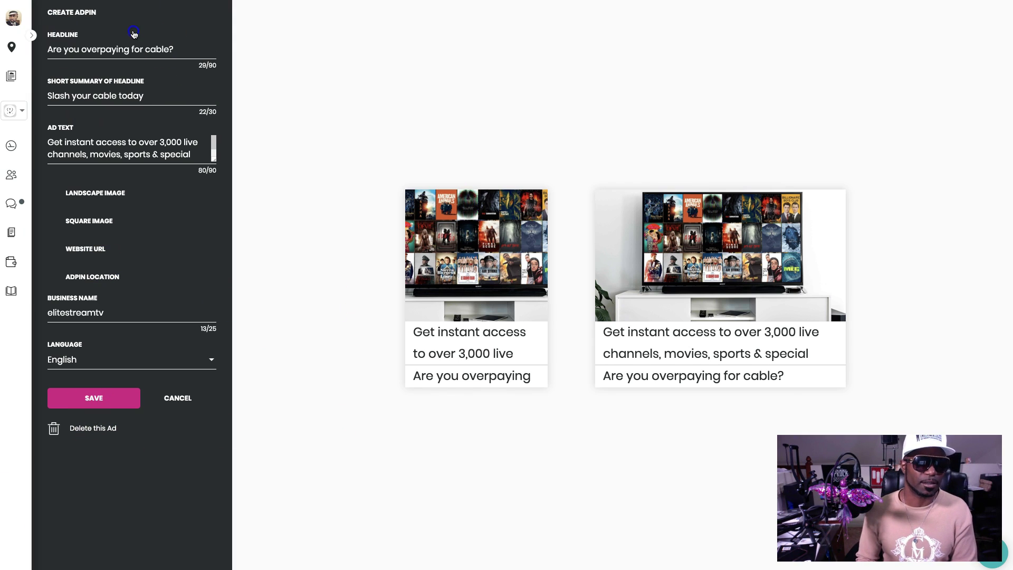
Open the AdPins list from the left sidebar
left_click(11, 46)
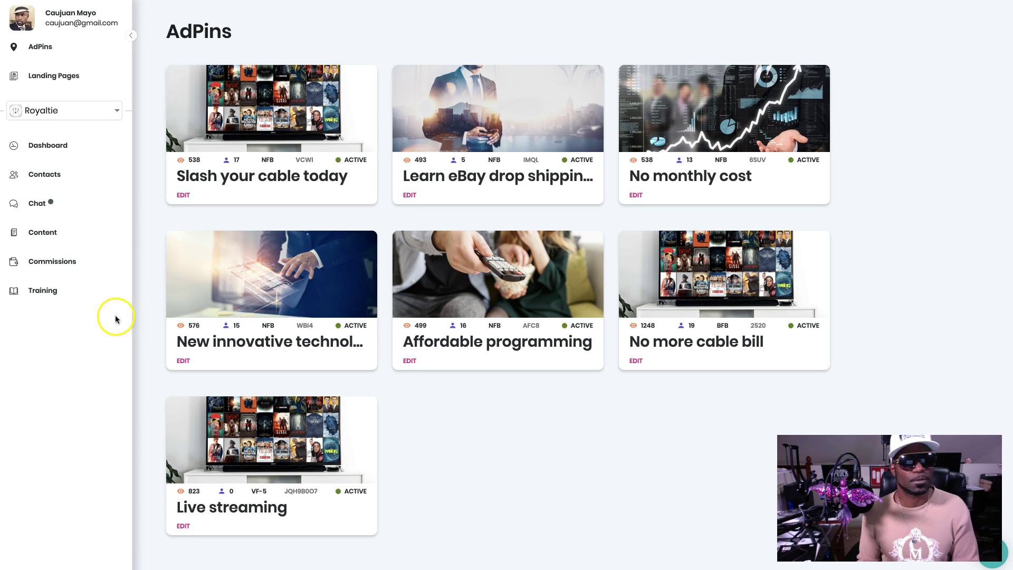
Open the Wealth Builders Elite card from Landing Pages, then expand the sidebar
left_click(46, 76)
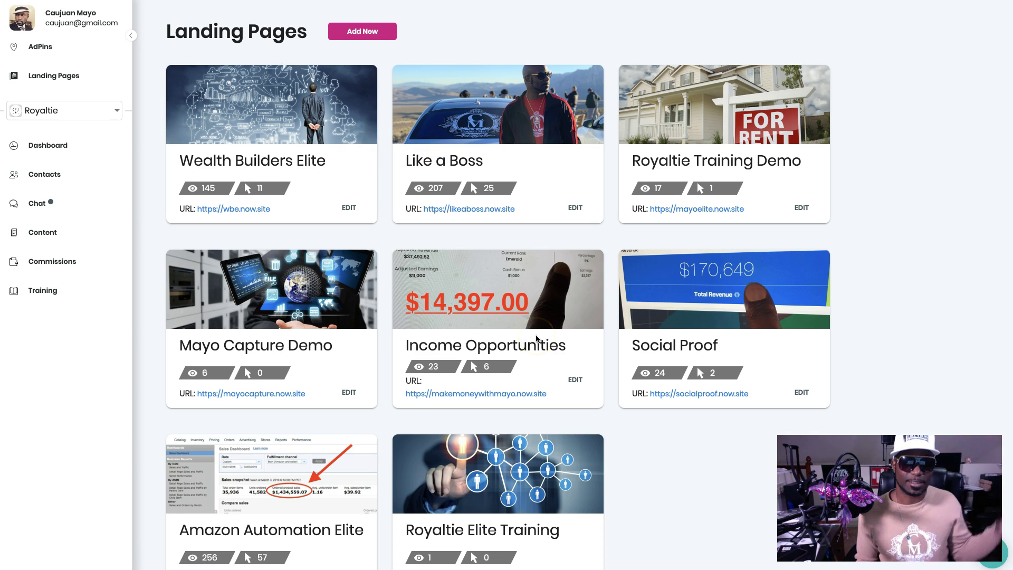
scroll(536, 339, "down", 1)
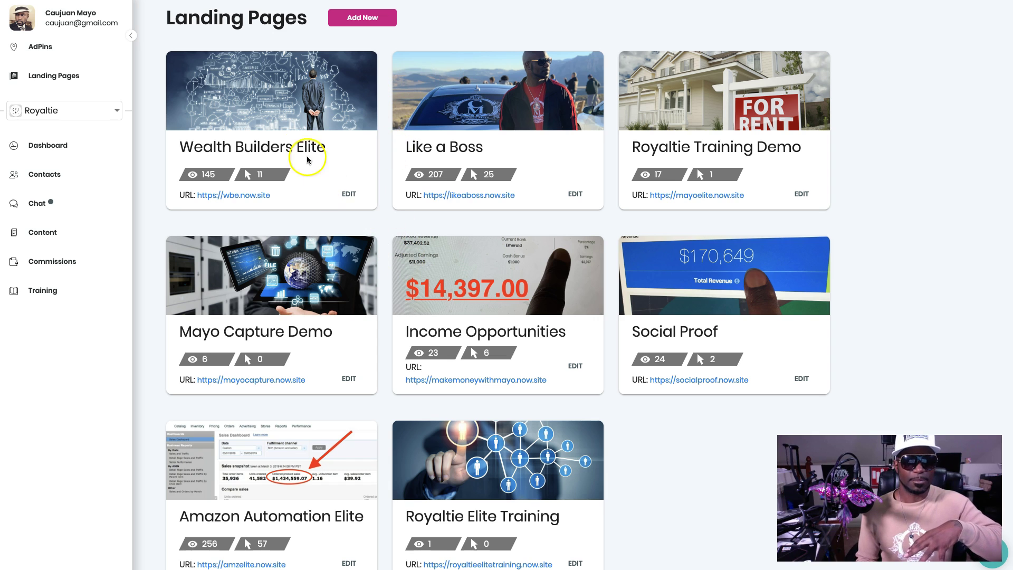
left_click(287, 101)
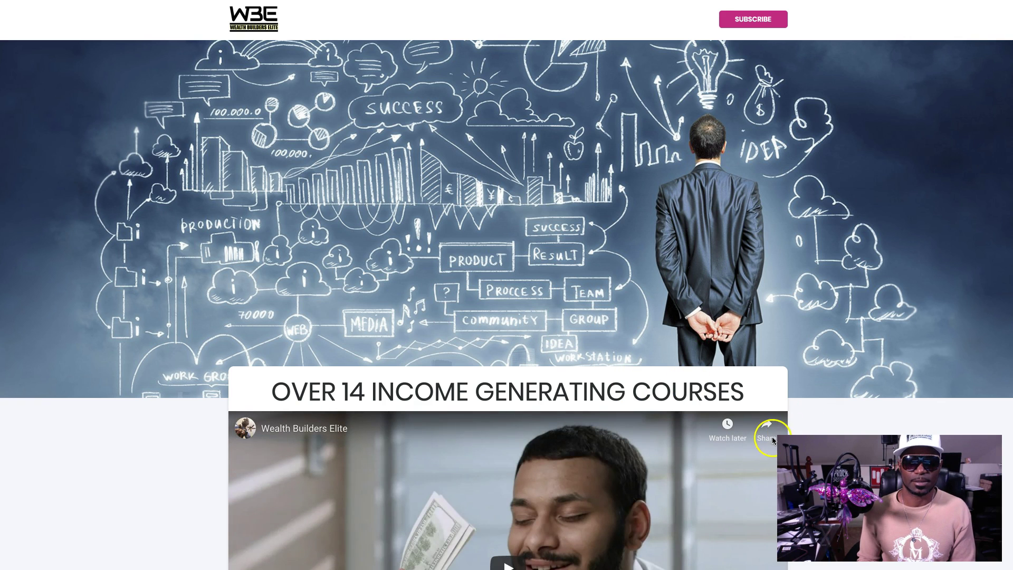
scroll(770, 438, "down", 3)
scroll(769, 437, "down", 5)
scroll(769, 438, "down", 5)
scroll(768, 437, "down", 3)
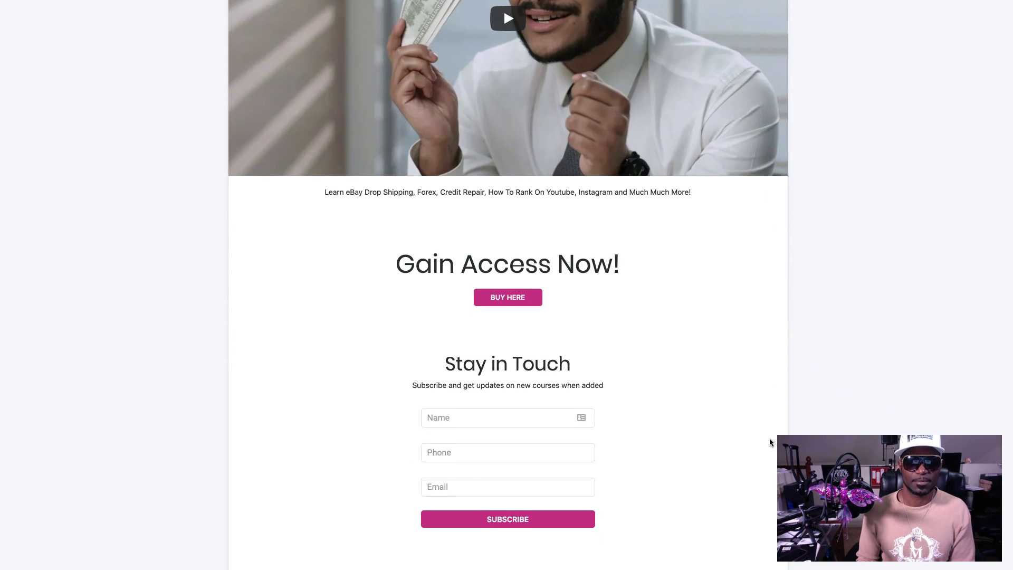
scroll(769, 437, "up", 10)
scroll(769, 437, "up", 5)
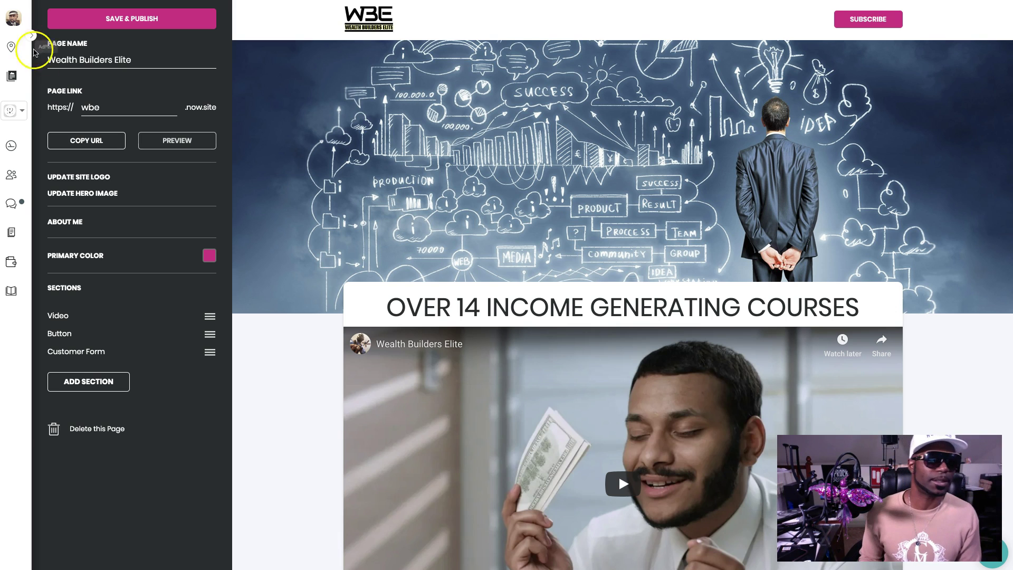
left_click(39, 51)
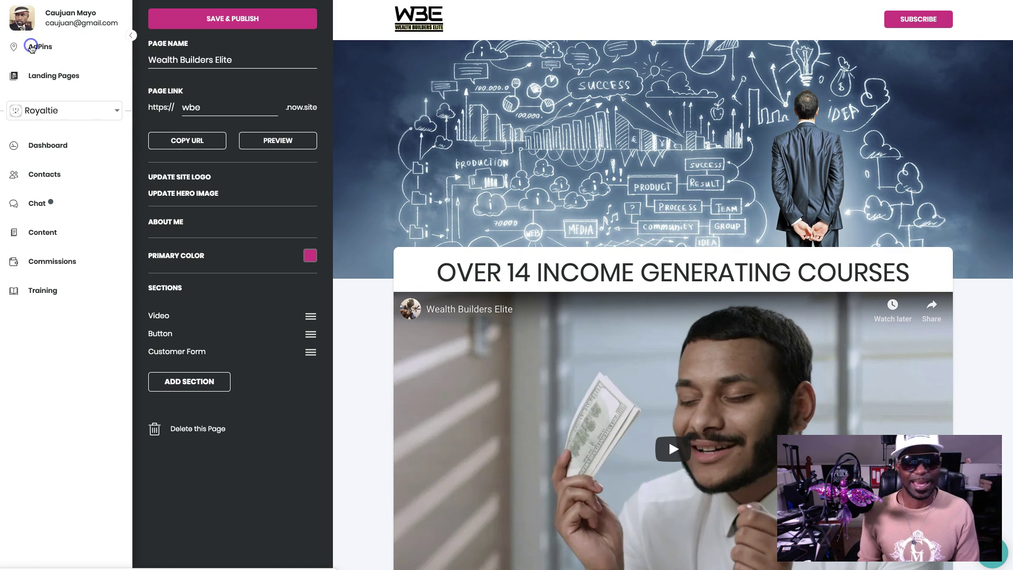
Go back to the AdPins list with its seven active ad cards
left_click(32, 47)
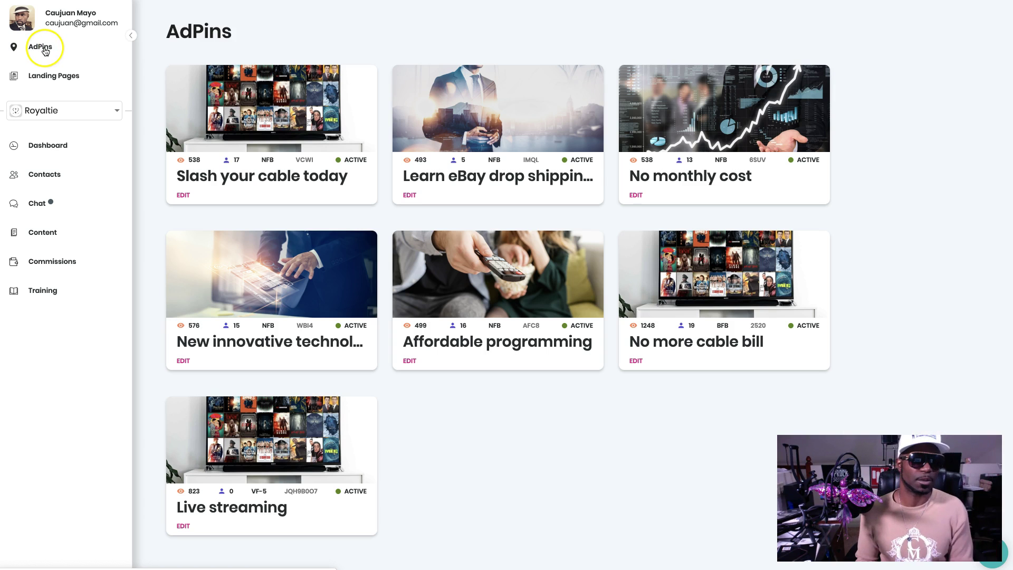